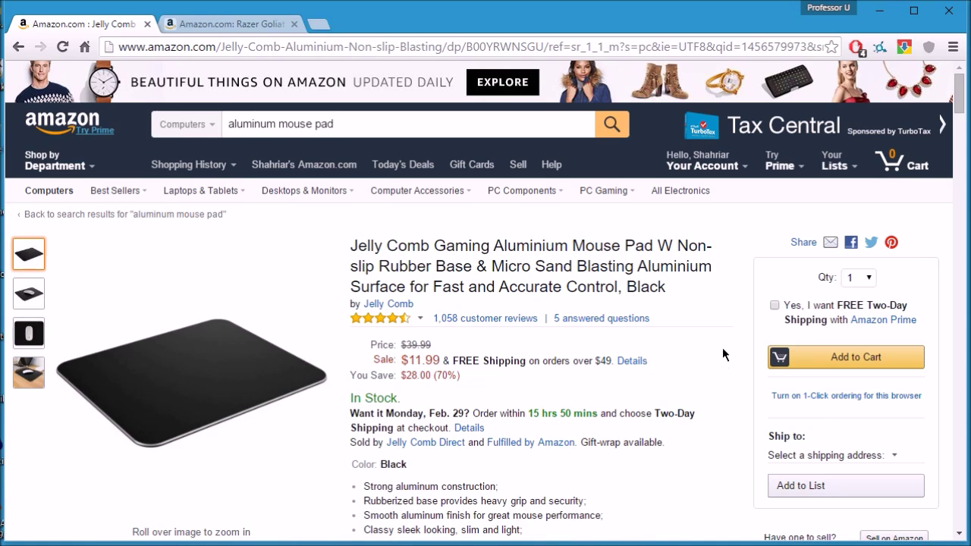
{"action": "scroll", "coordinate": [722, 347], "scroll_direction": "down", "scroll_amount": 1}
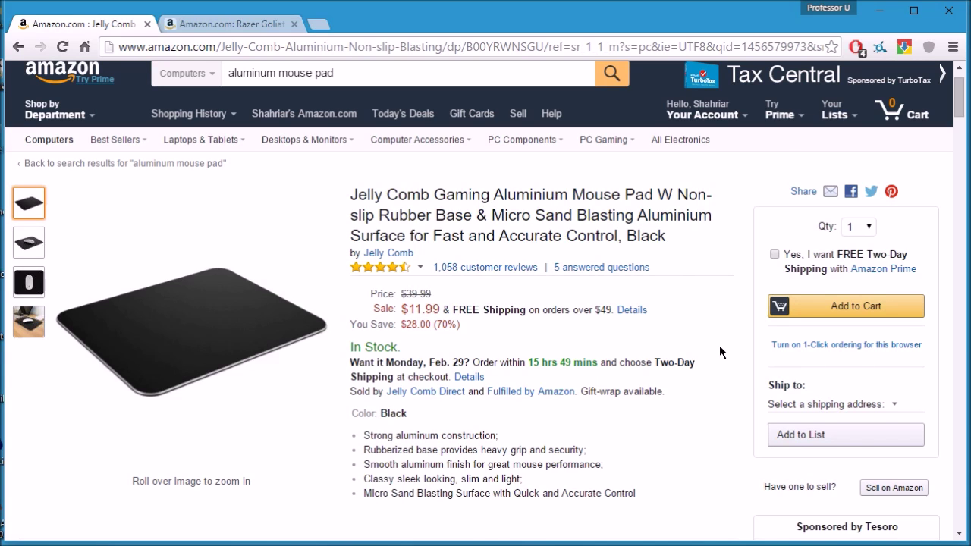
{"action": "scroll", "coordinate": [720, 345], "scroll_direction": "down", "scroll_amount": 1}
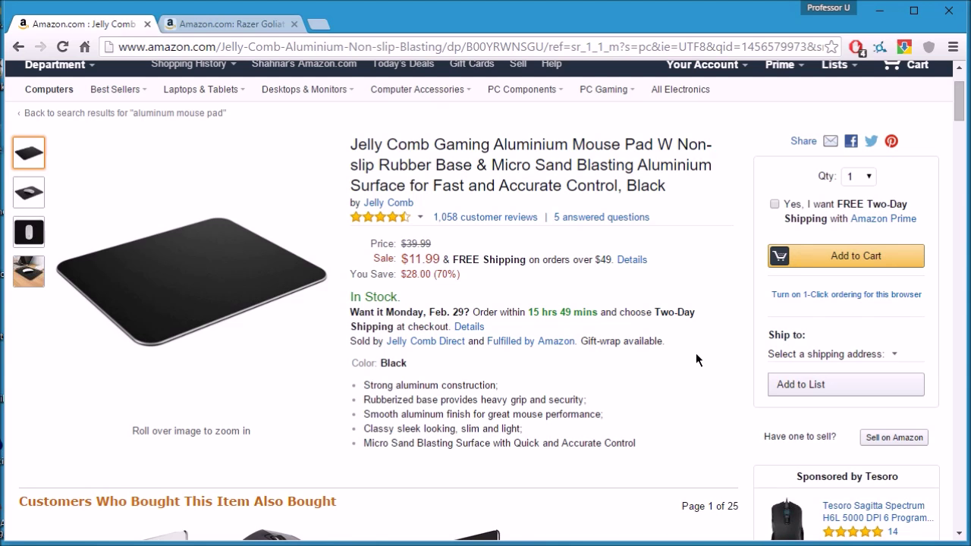
{"action": "scroll", "coordinate": [694, 353], "scroll_direction": "down", "scroll_amount": 3}
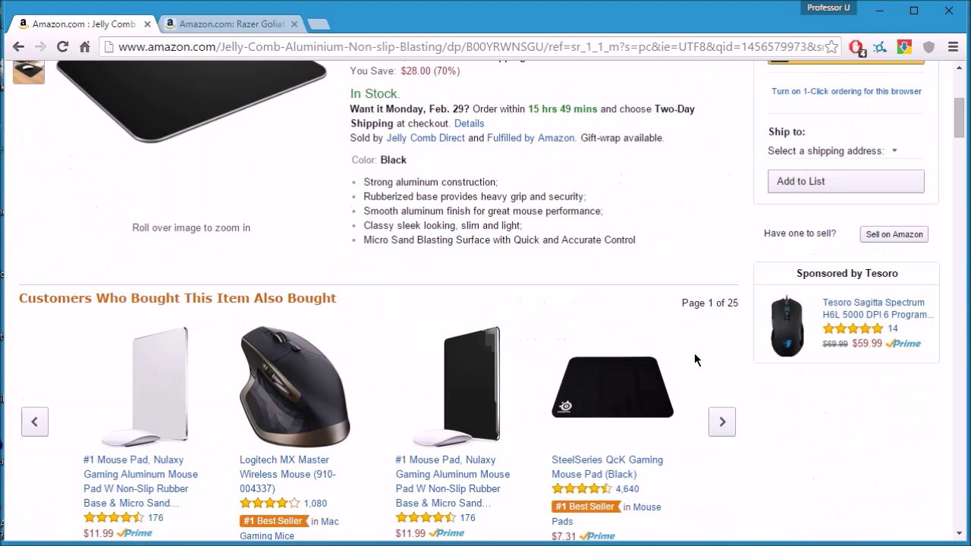
{"action": "scroll", "coordinate": [694, 353], "scroll_direction": "down", "scroll_amount": 3}
{"action": "scroll", "coordinate": [694, 353], "scroll_direction": "down", "scroll_amount": 4}
{"action": "scroll", "coordinate": [694, 353], "scroll_direction": "down", "scroll_amount": 2}
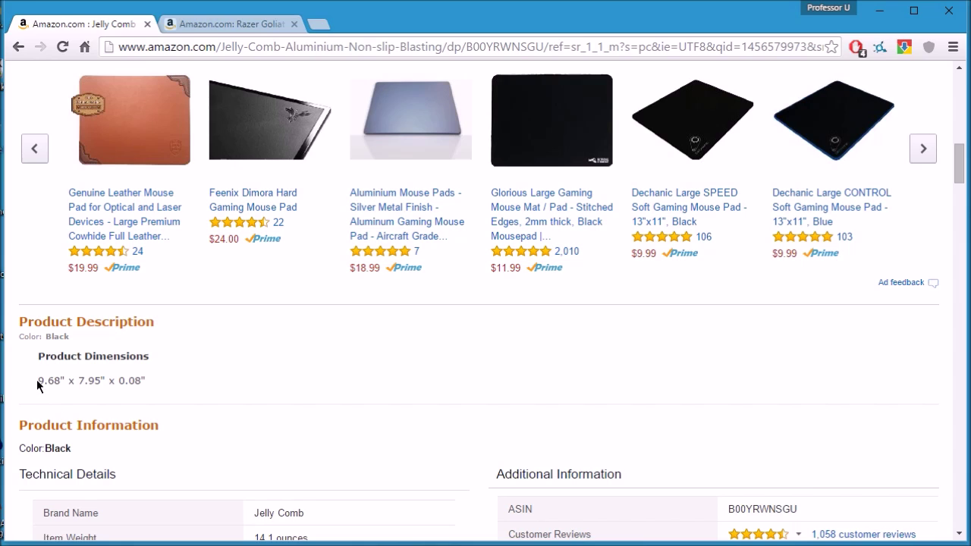
Step: Highlight the Jelly Comb pad's 9.68" x 7.95" x 0.08" dimensions line, then clear the selection
{"action": "left_click_drag", "start_coordinate": [36, 379], "coordinate": [174, 380]}
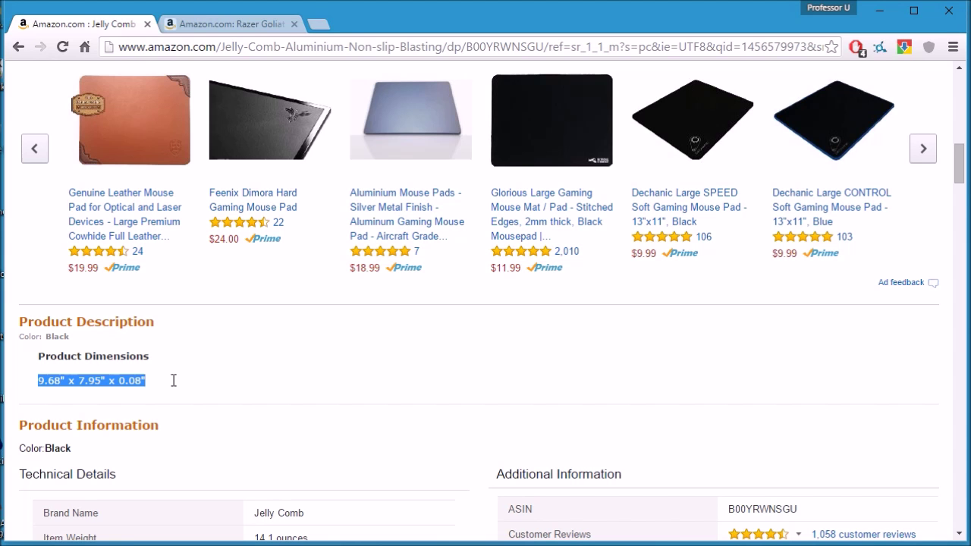
{"action": "left_click", "coordinate": [499, 369]}
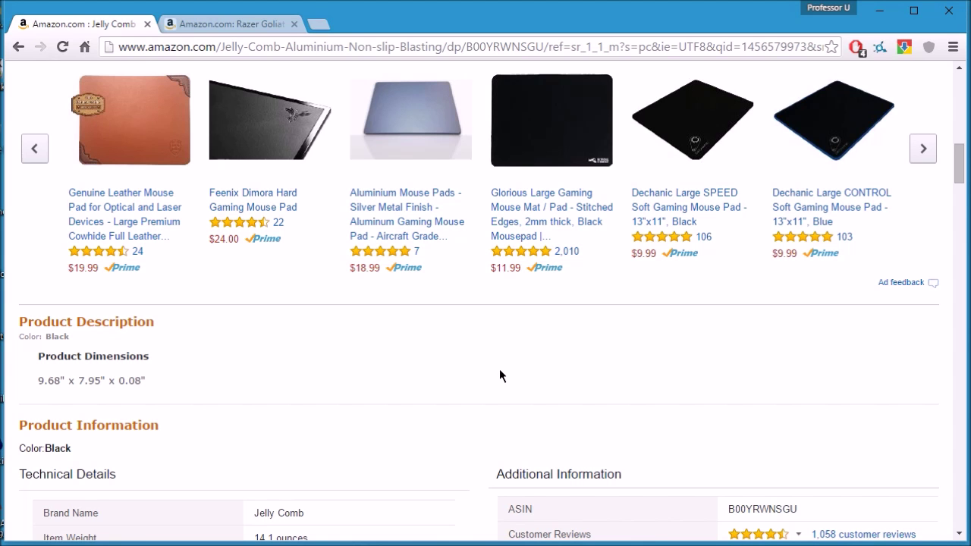
{"action": "scroll", "coordinate": [500, 369], "scroll_direction": "up", "scroll_amount": 5}
{"action": "scroll", "coordinate": [507, 368], "scroll_direction": "up", "scroll_amount": 5}
{"action": "scroll", "coordinate": [508, 368], "scroll_direction": "up", "scroll_amount": 5}
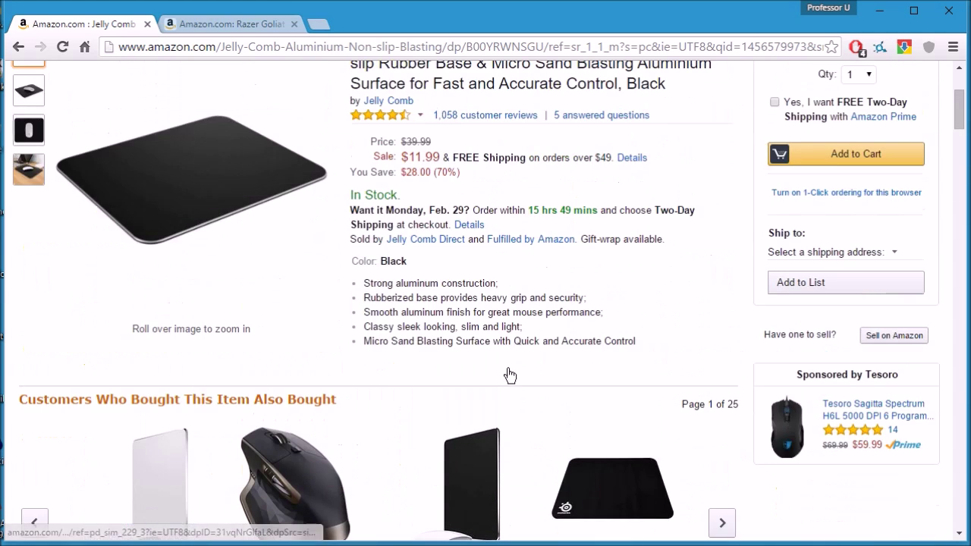
{"action": "scroll", "coordinate": [508, 368], "scroll_direction": "up", "scroll_amount": 5}
{"action": "mouse_move", "coordinate": [29, 372]}
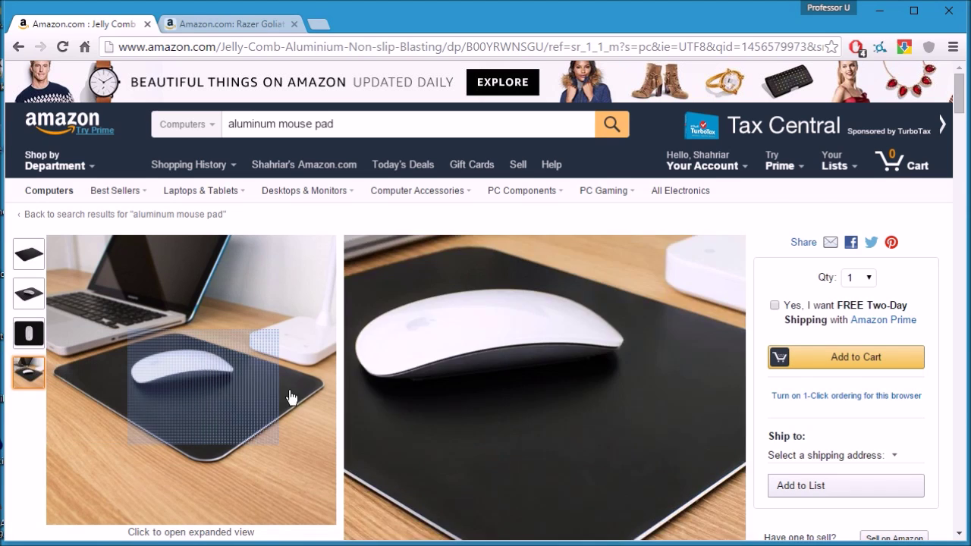
{"action": "scroll", "coordinate": [729, 414], "scroll_direction": "down", "scroll_amount": 3}
{"action": "scroll", "coordinate": [706, 402], "scroll_direction": "down", "scroll_amount": 2}
{"action": "scroll", "coordinate": [682, 380], "scroll_direction": "down", "scroll_amount": 2}
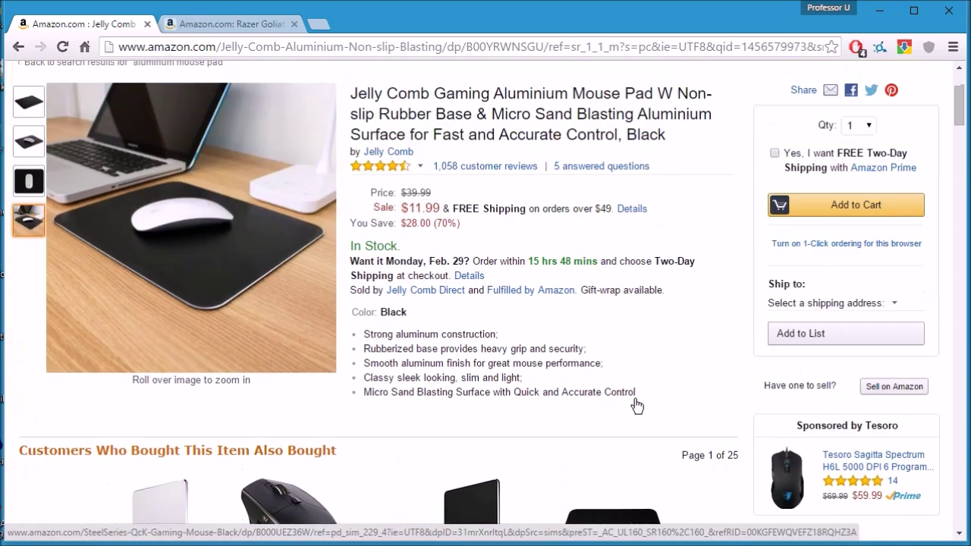
{"action": "scroll", "coordinate": [635, 398], "scroll_direction": "up", "scroll_amount": 5}
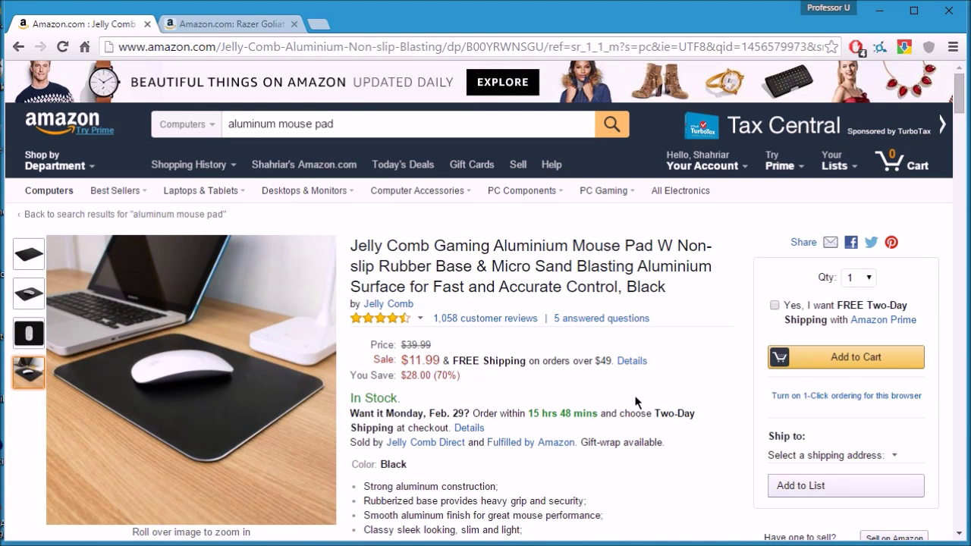
Step: Switch to the Razer Goliathus Small CONTROL mat listing ($13.66) for comparison
{"action": "left_click", "coordinate": [242, 25]}
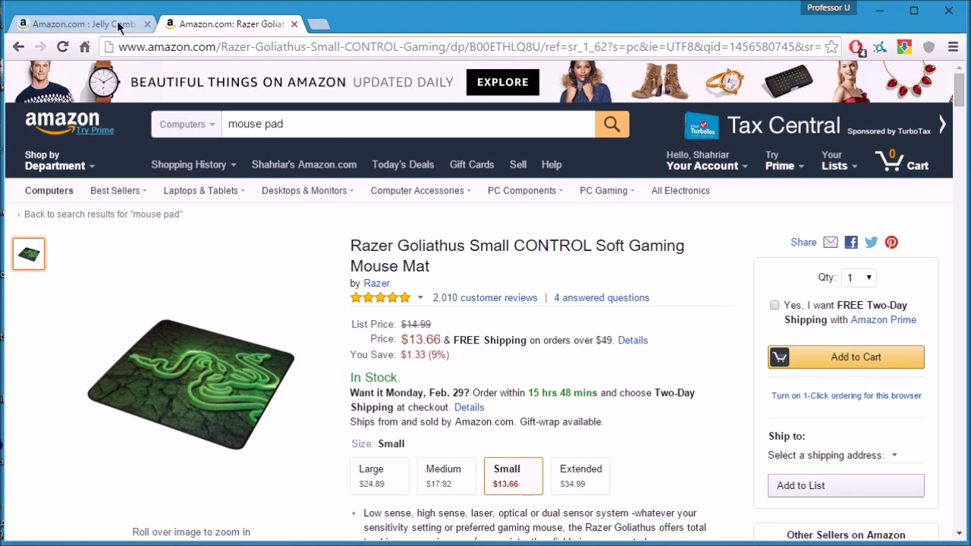
{"action": "left_click", "coordinate": [83, 23]}
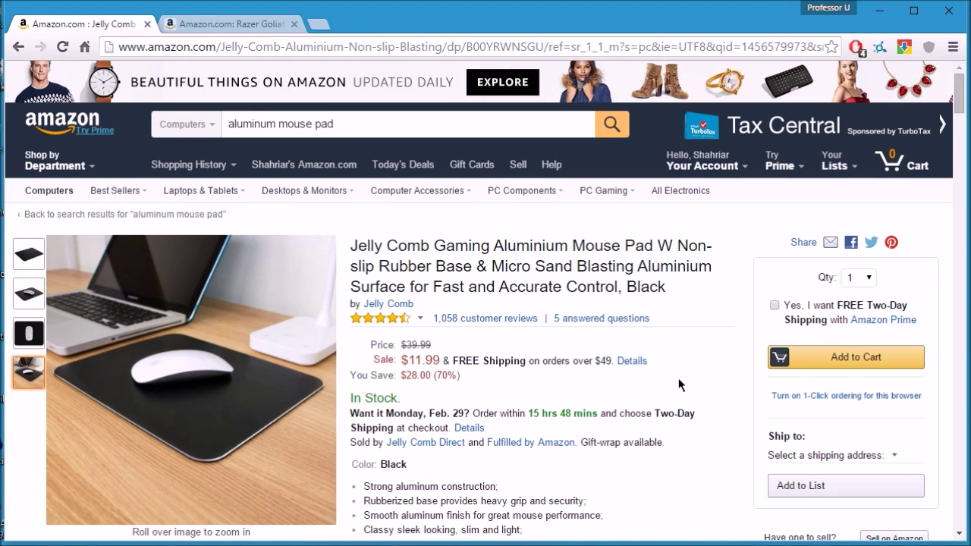